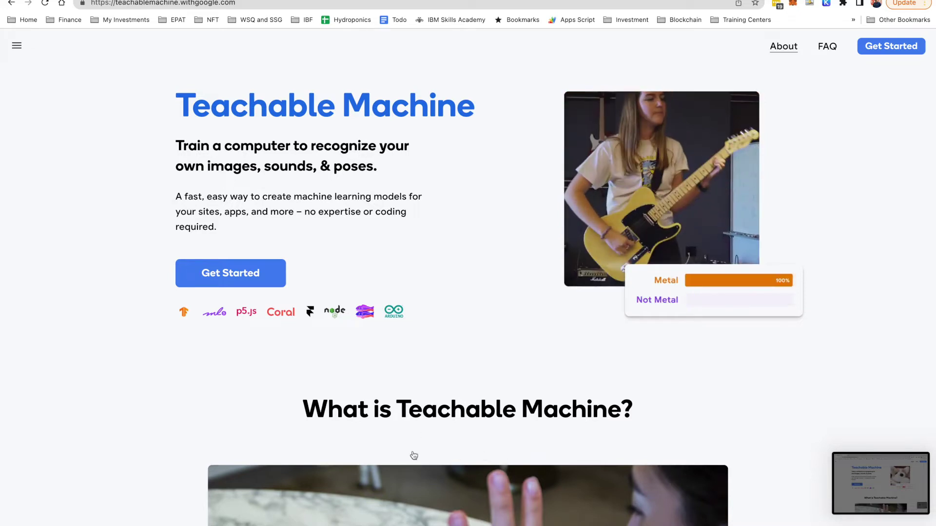
# Create a new image project that uses the standard image model
pyautogui.click(261, 275)
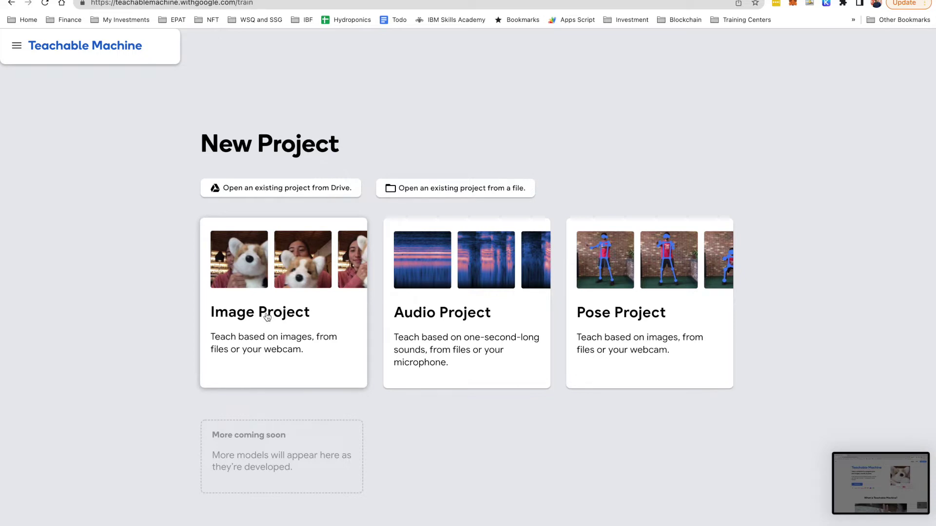
pyautogui.click(267, 317)
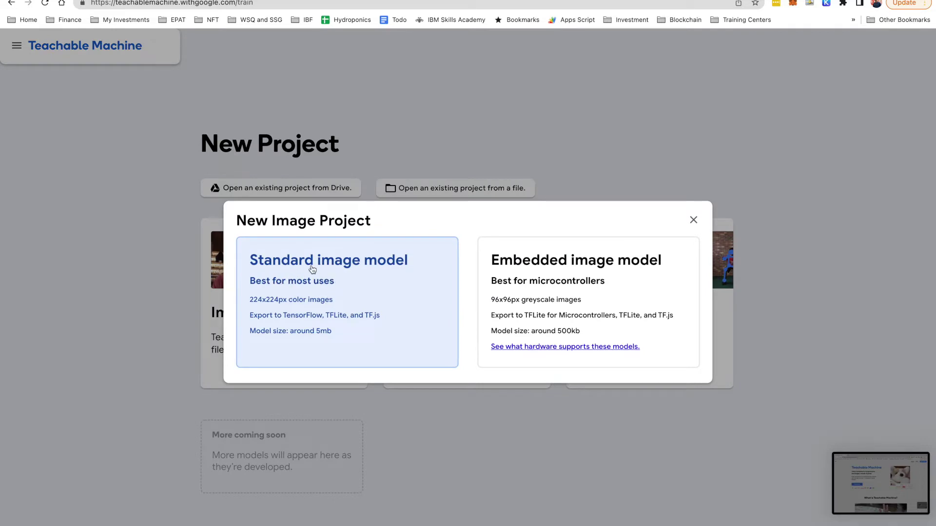
pyautogui.click(338, 288)
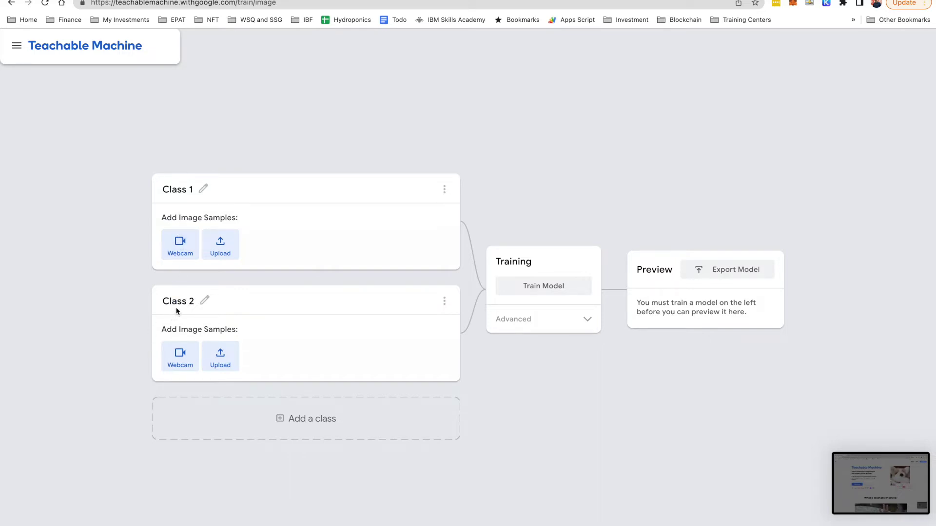
# Add a third class and name the three classes Scissor, Paper and Stone
pyautogui.click(307, 420)
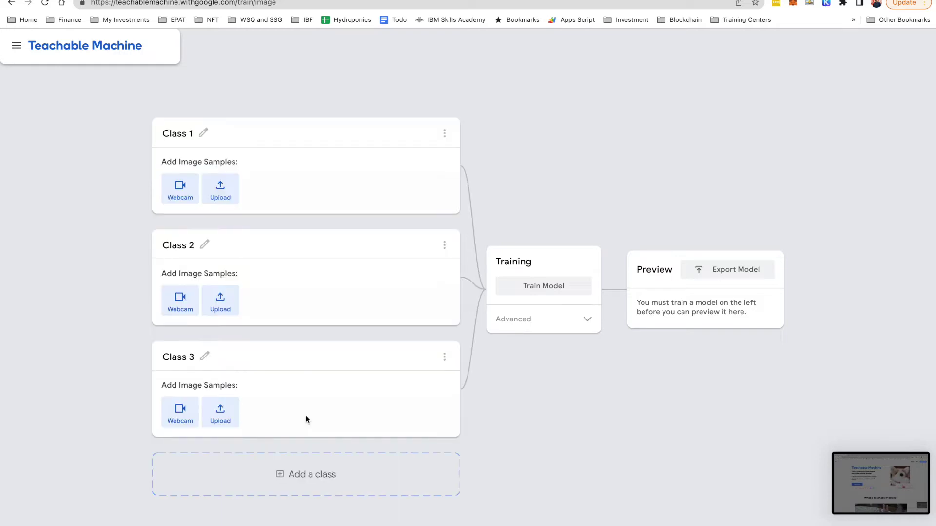
pyautogui.click(182, 137)
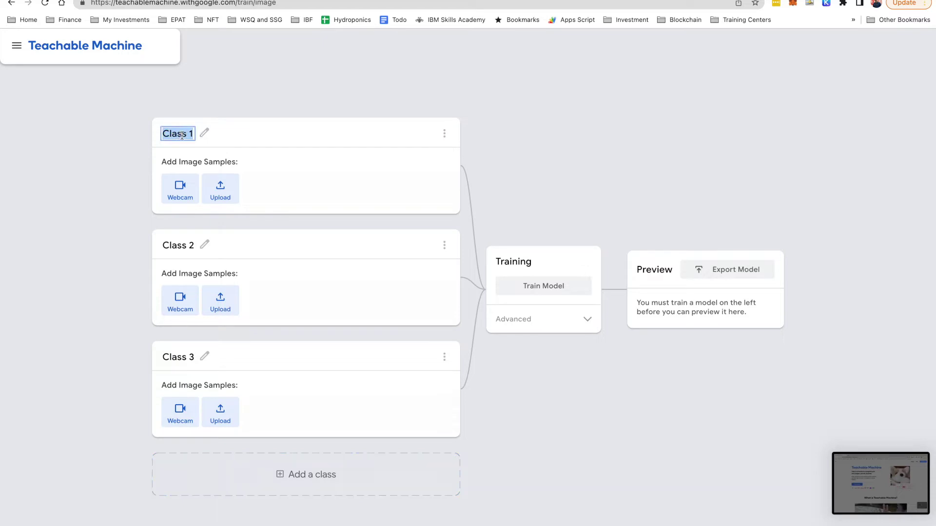
pyautogui.write('Scissor')
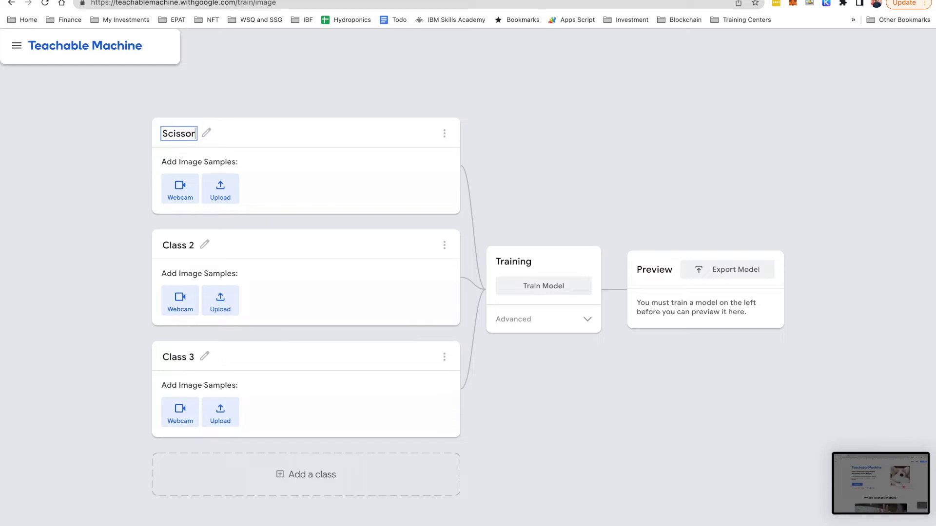
pyautogui.click(176, 247)
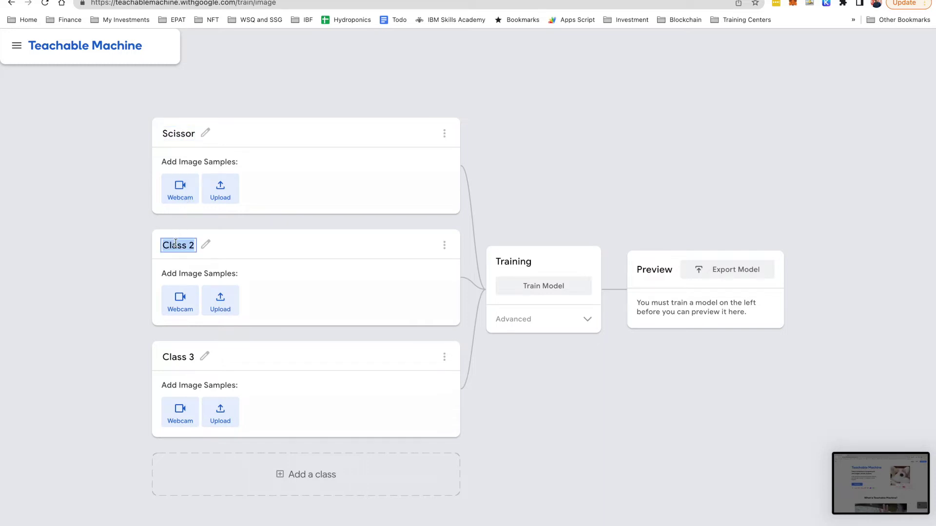
pyautogui.write('Pap')
pyautogui.press('Return')
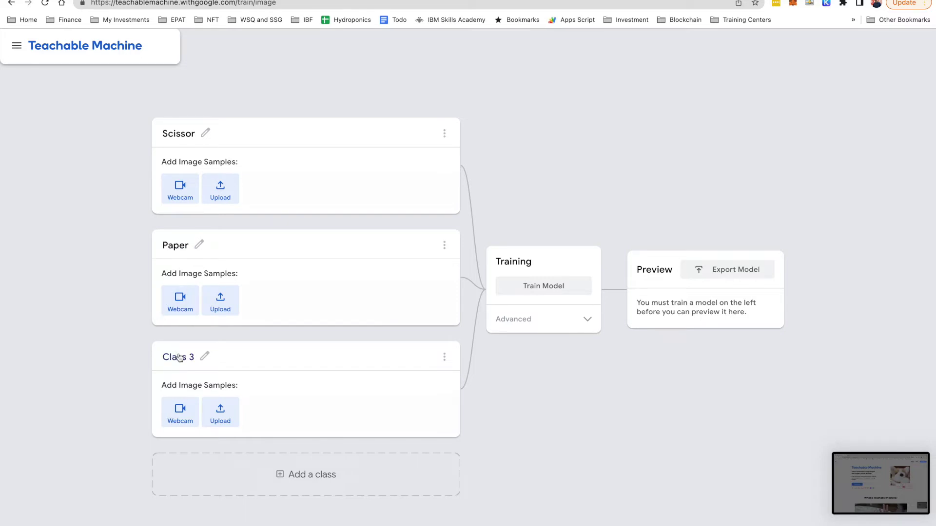
pyautogui.click(178, 354)
pyautogui.write('Stone')
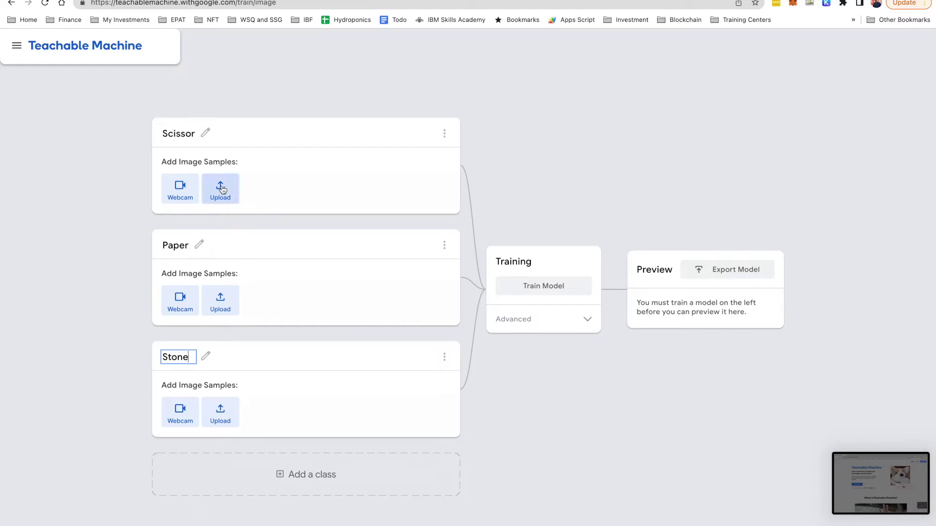
# Record about 30 webcam image samples of a two-finger hand sign at varied angles for the Scissor class
pyautogui.click(189, 192)
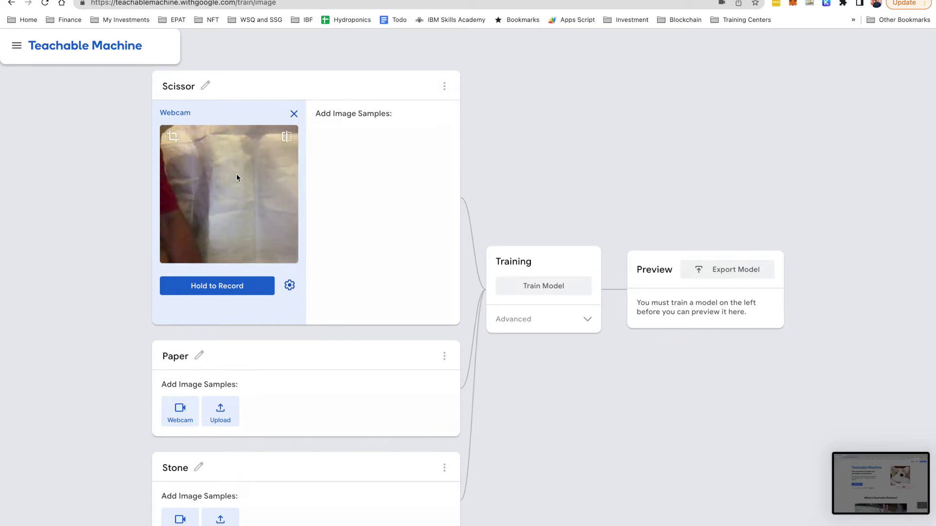
pyautogui.click(221, 292)
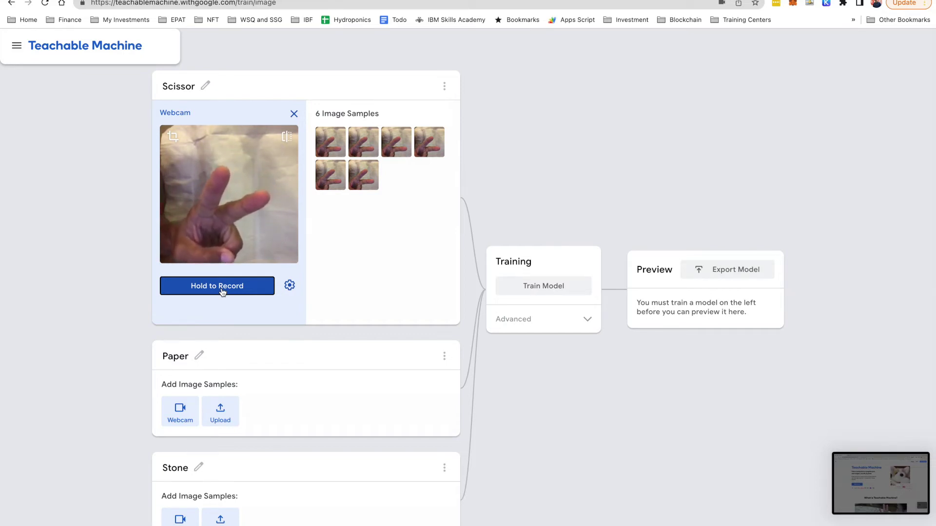
pyautogui.click(222, 291)
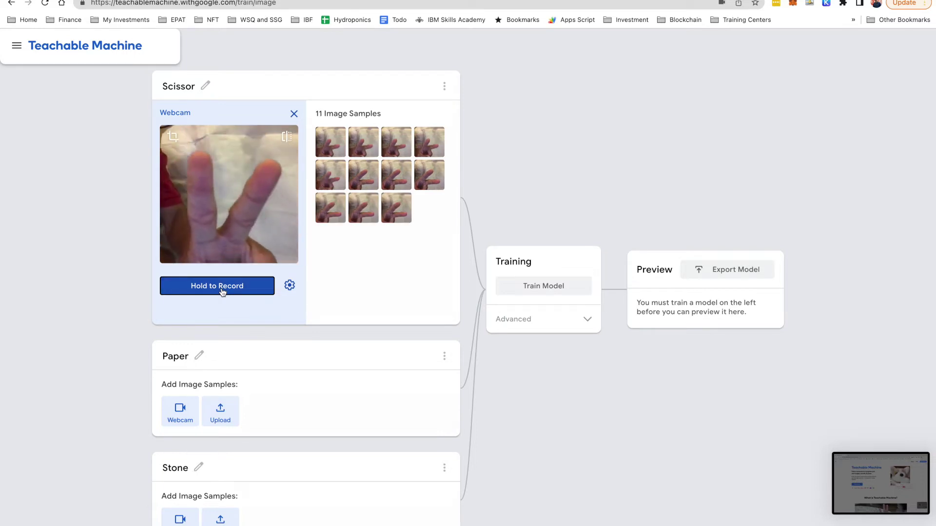
pyautogui.click(223, 291)
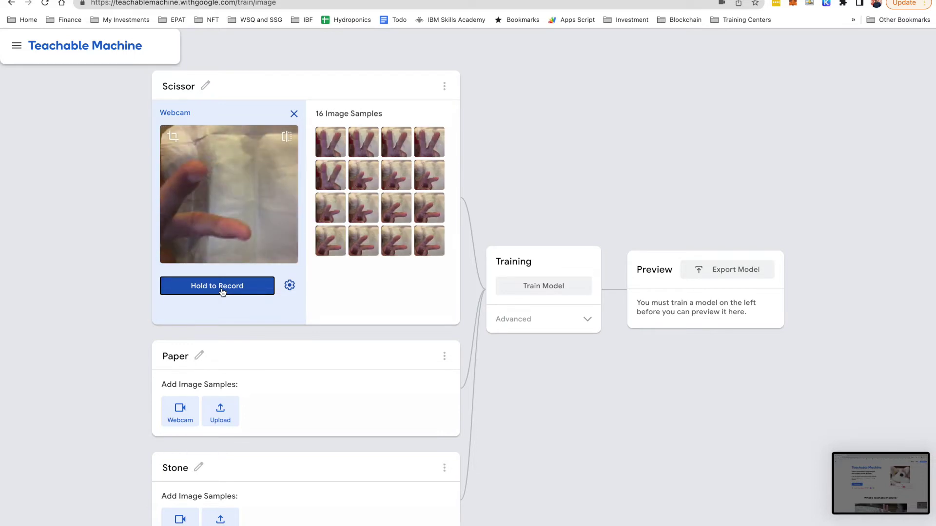
pyautogui.click(222, 291)
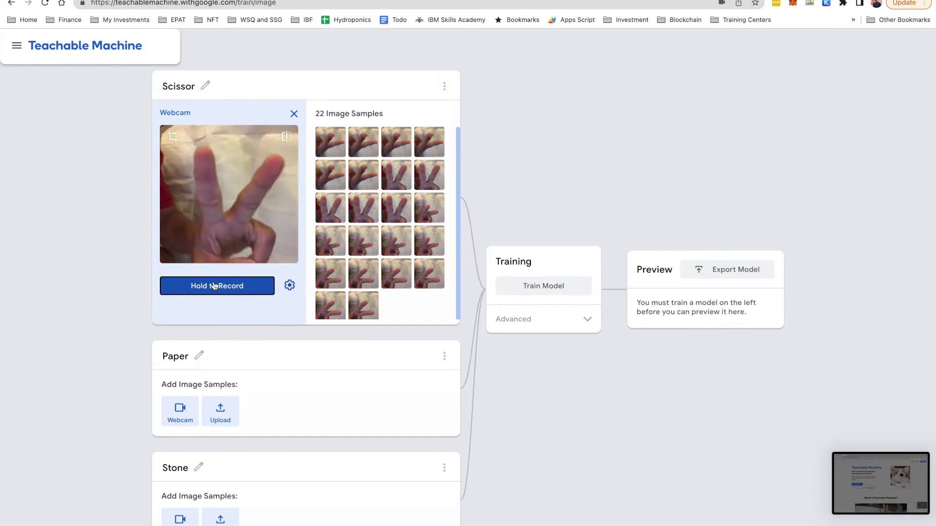
pyautogui.click(220, 288)
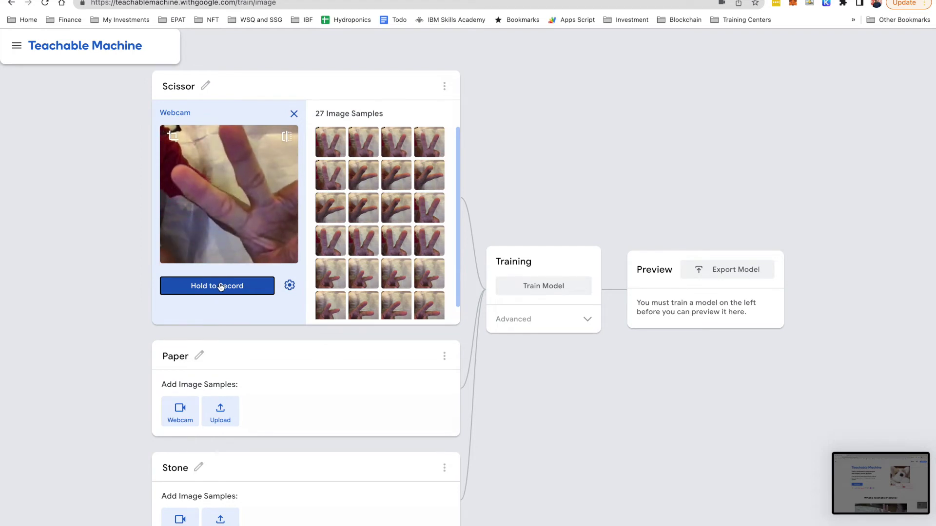
pyautogui.click(221, 287)
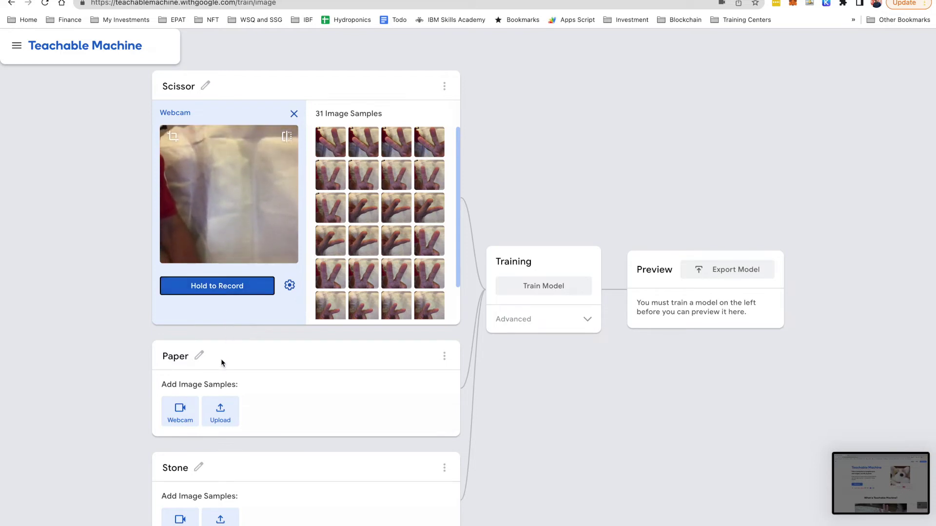
# Record about 34 webcam image samples of an open hand in varied positions for the Paper class
pyautogui.scroll(-2, 208, 371)
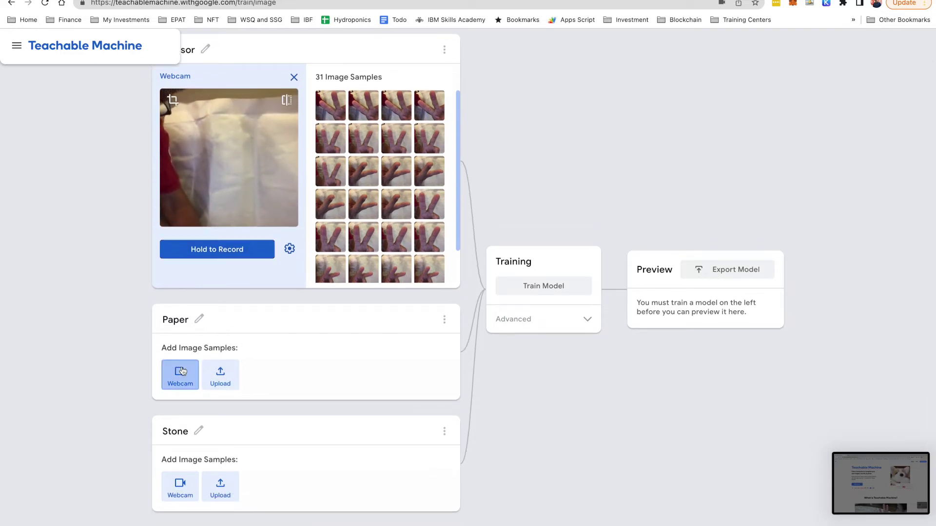
pyautogui.click(181, 372)
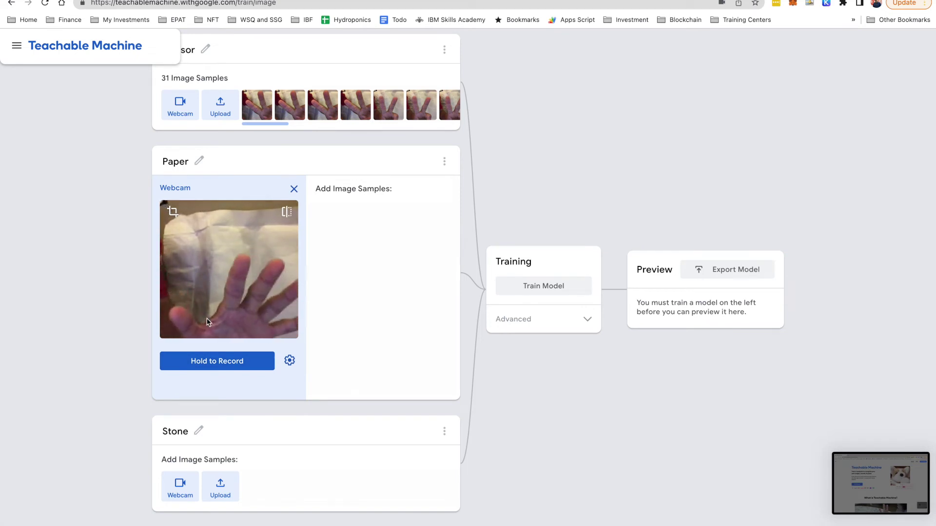
pyautogui.click(212, 358)
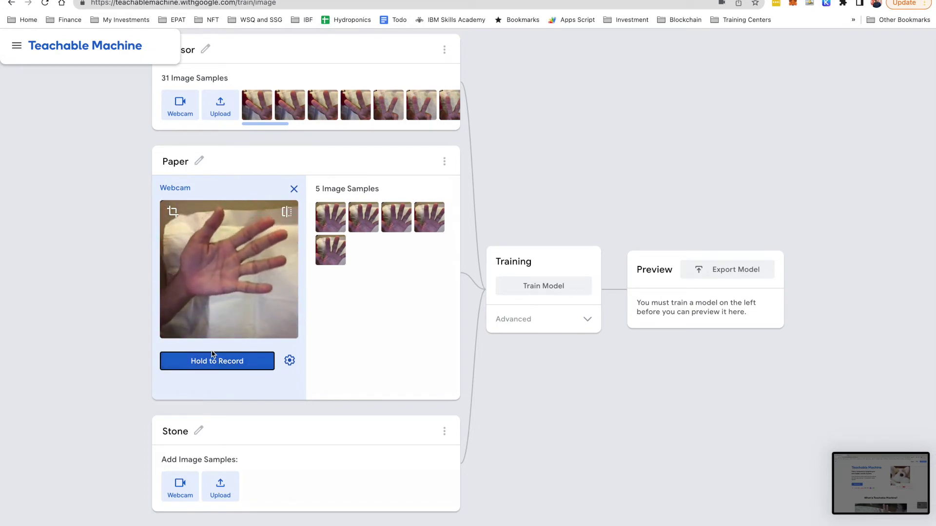
pyautogui.click(221, 369)
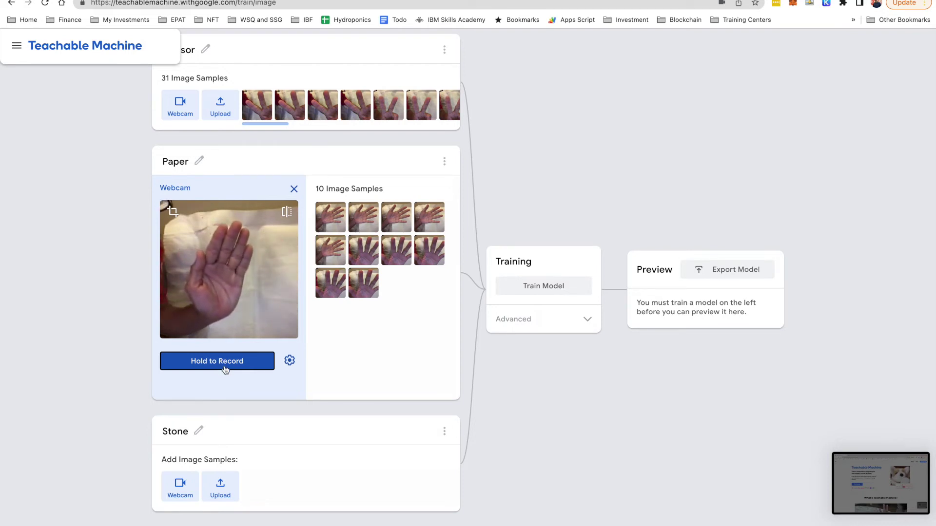
pyautogui.click(238, 369)
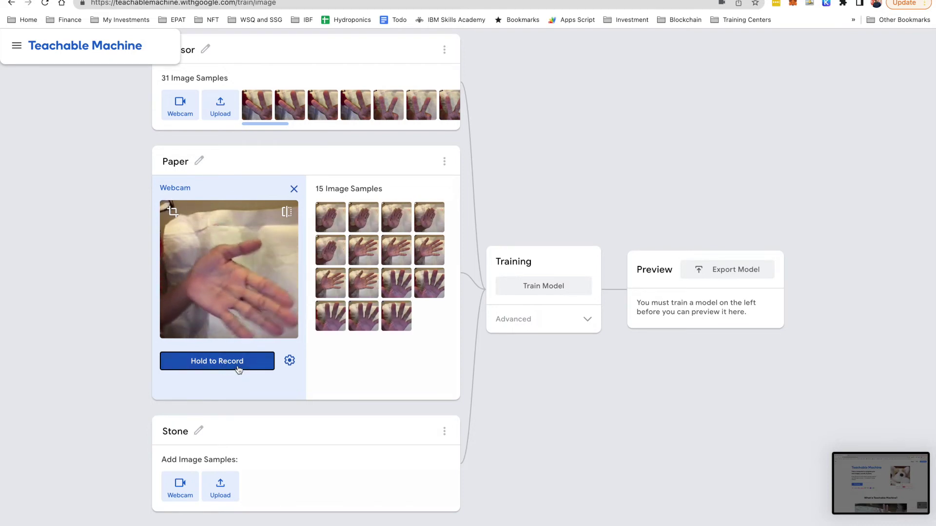
pyautogui.click(239, 369)
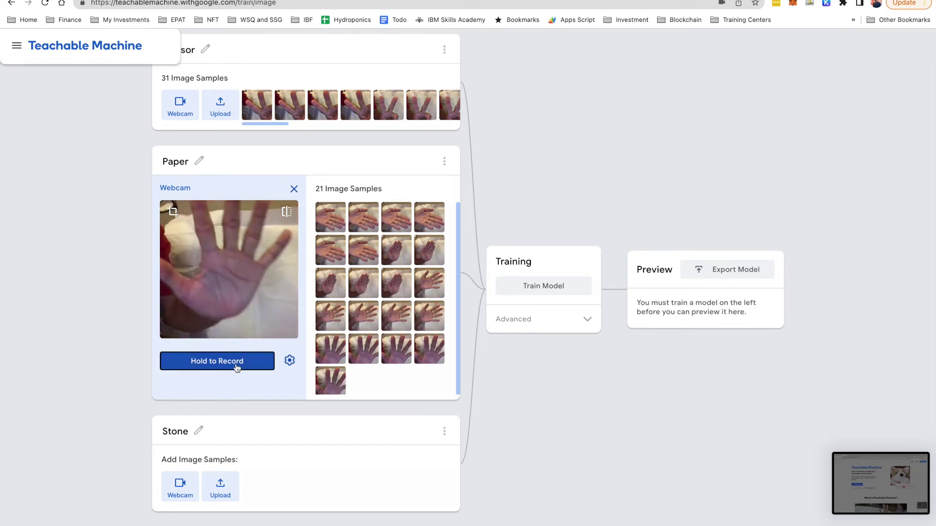
pyautogui.click(236, 368)
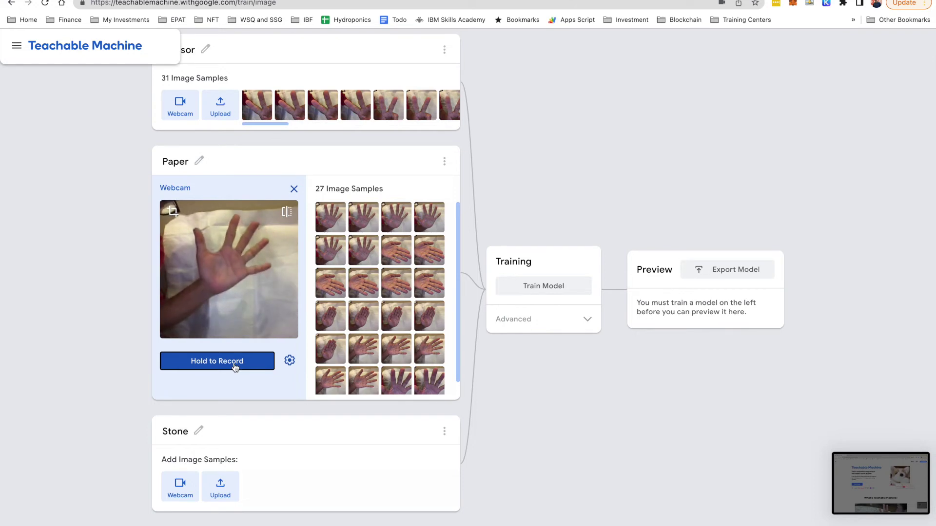
pyautogui.click(235, 367)
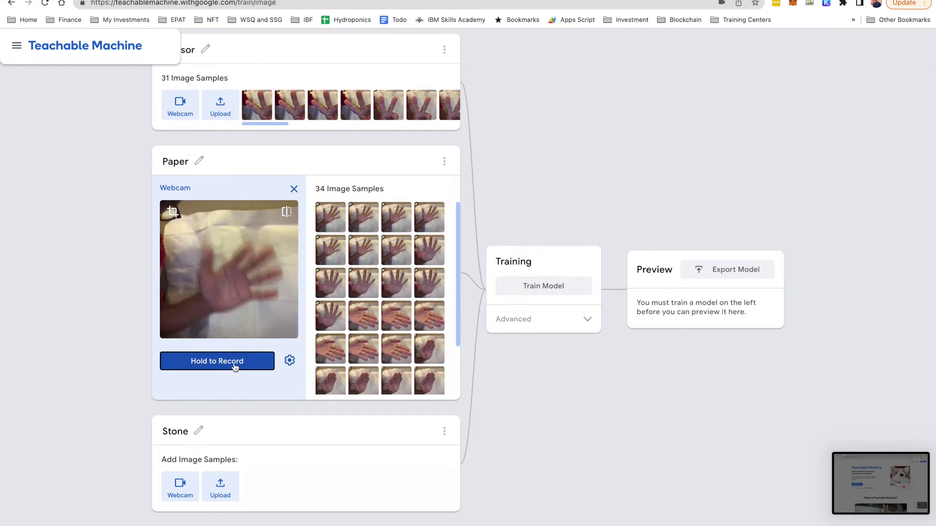
# Record about 39 webcam image samples of a closed fist in varied positions for the Stone class
pyautogui.scroll(-1, 234, 367)
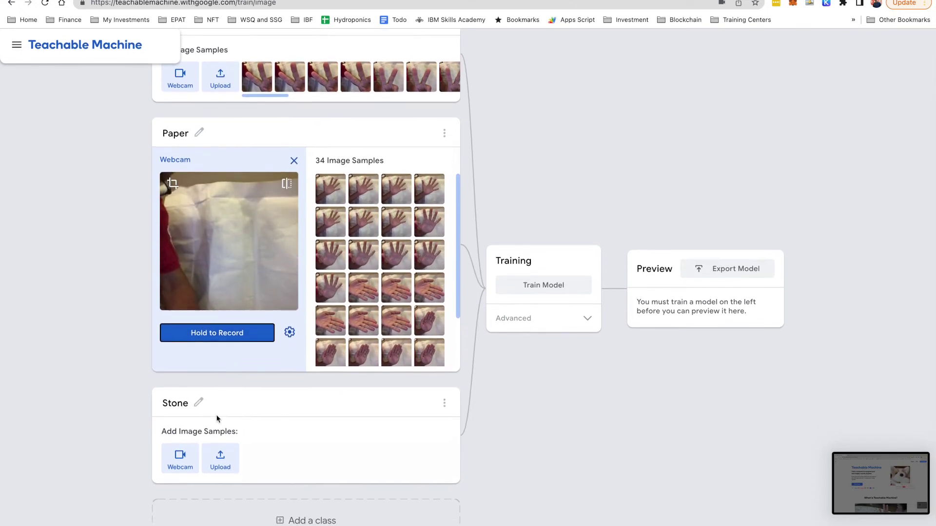
pyautogui.click(190, 457)
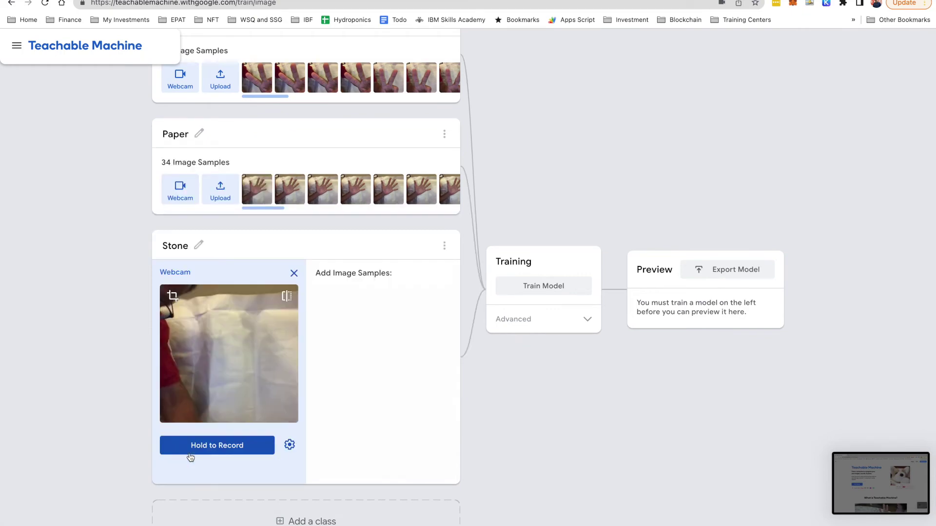
pyautogui.click(230, 444)
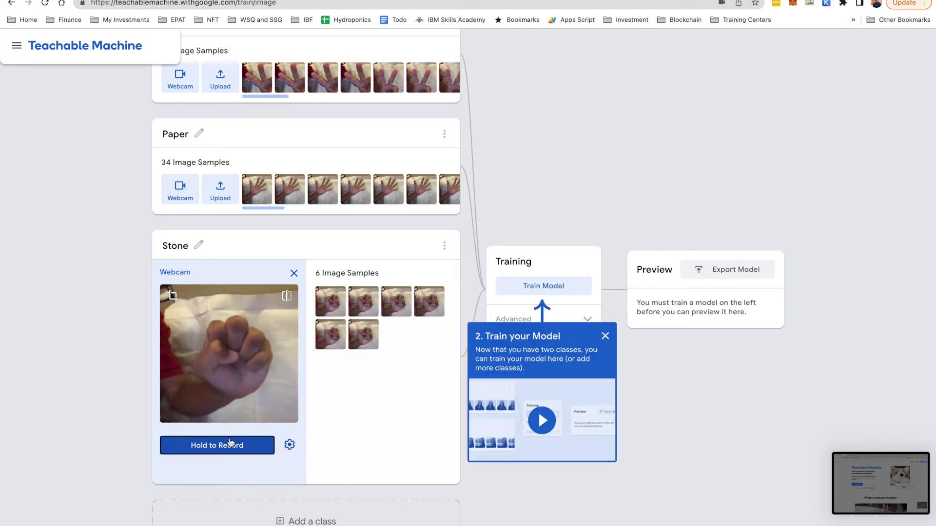
pyautogui.click(230, 443)
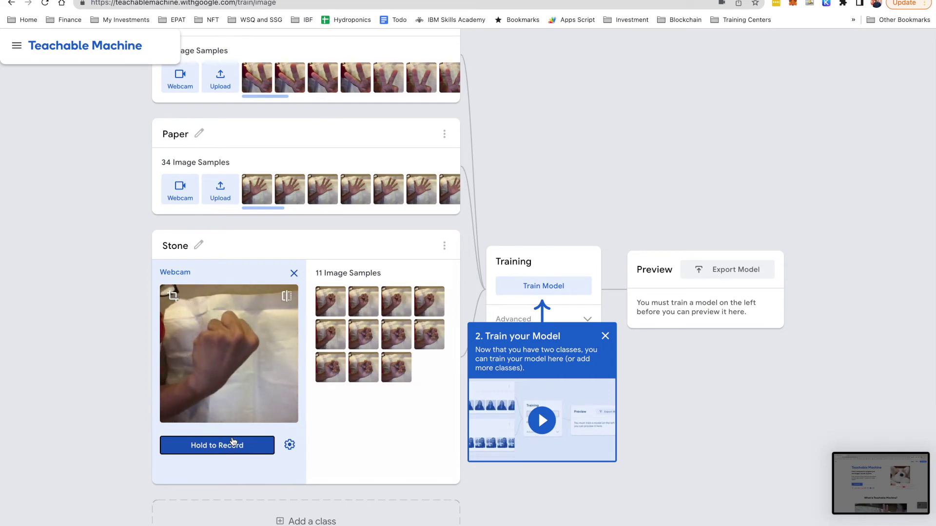
pyautogui.click(232, 442)
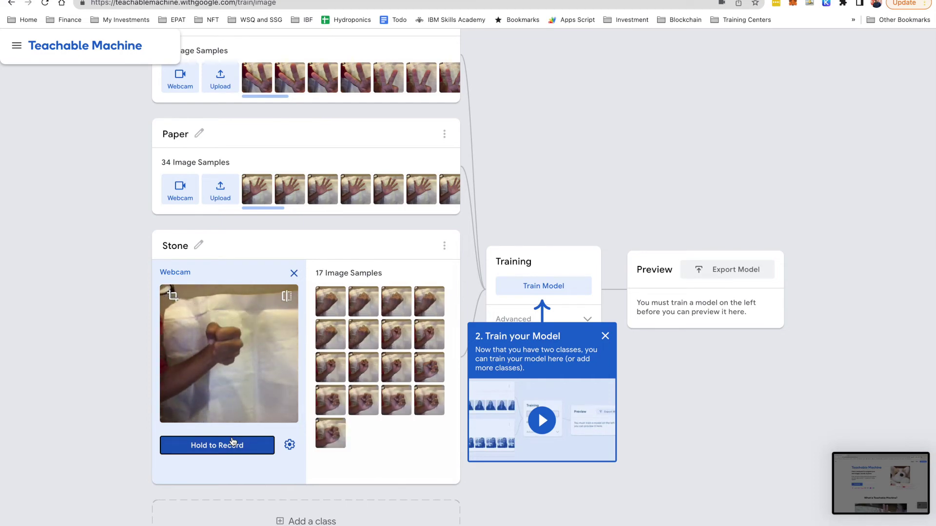
pyautogui.click(233, 442)
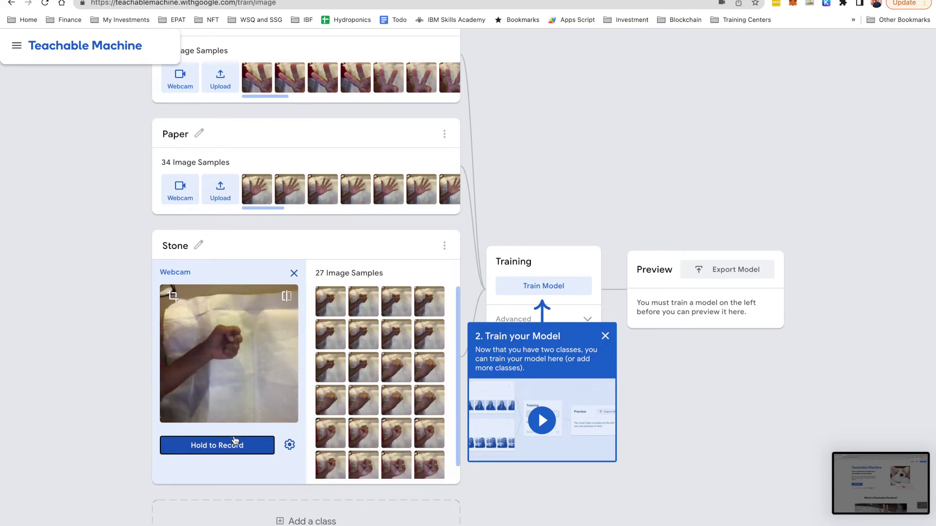
pyautogui.click(231, 447)
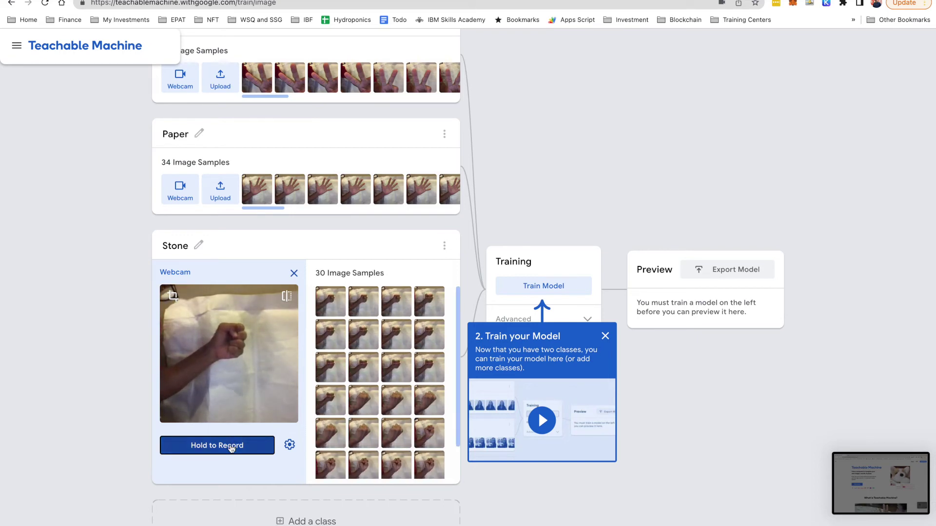
pyautogui.click(232, 447)
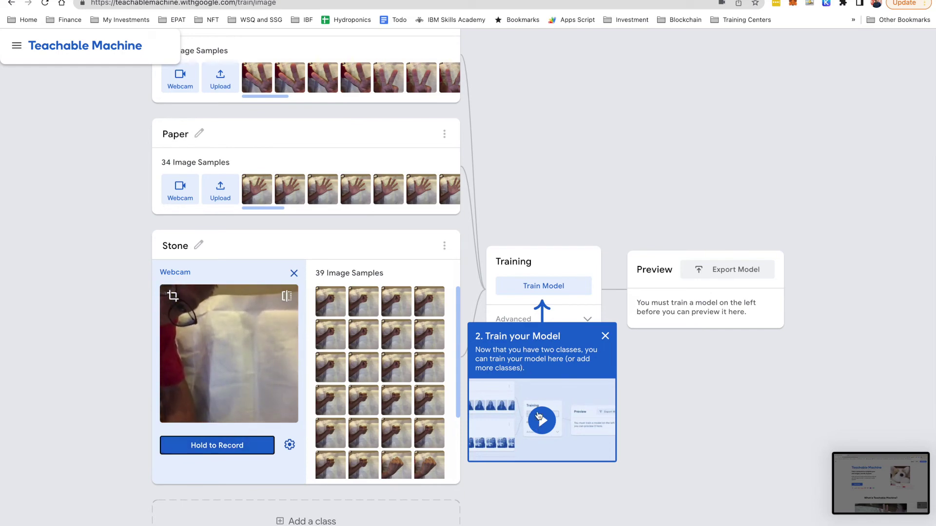
# Train the model on the three classes and choose Webcam as the preview input
pyautogui.click(553, 288)
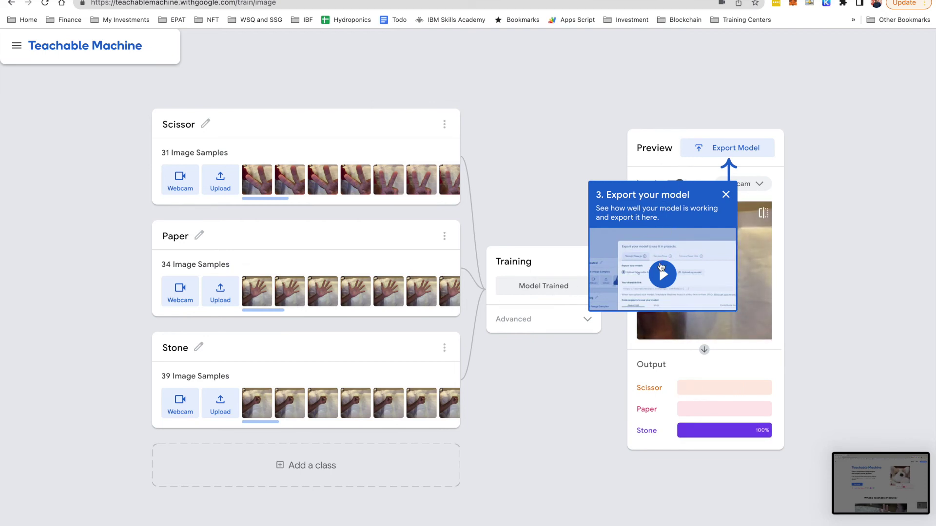
pyautogui.click(725, 196)
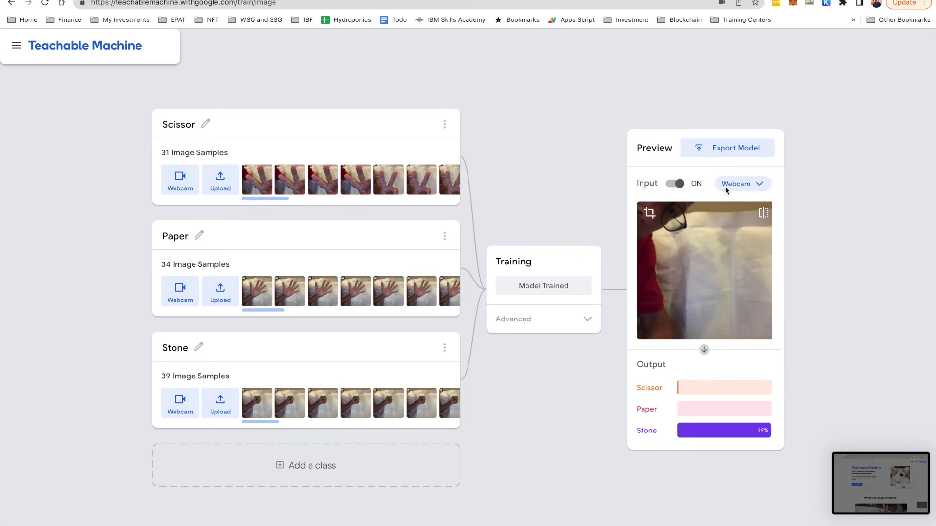
pyautogui.click(729, 189)
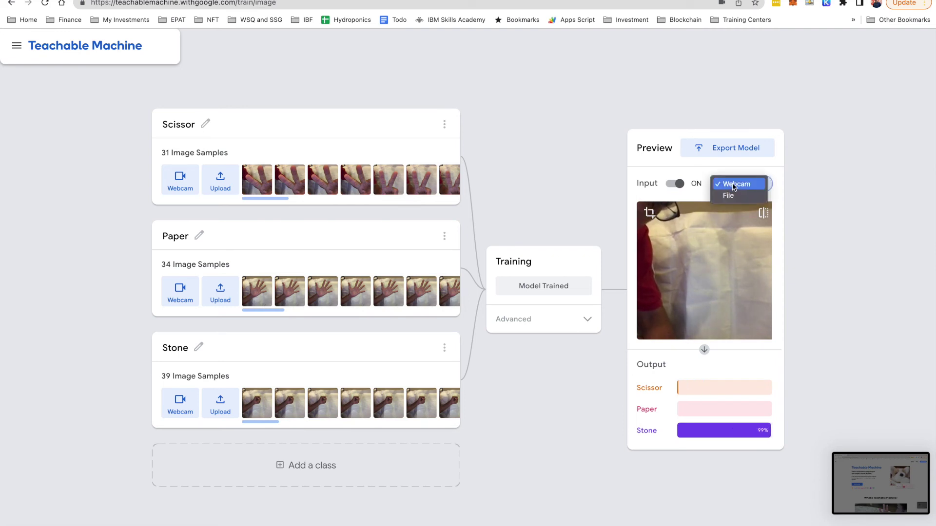
pyautogui.click(733, 184)
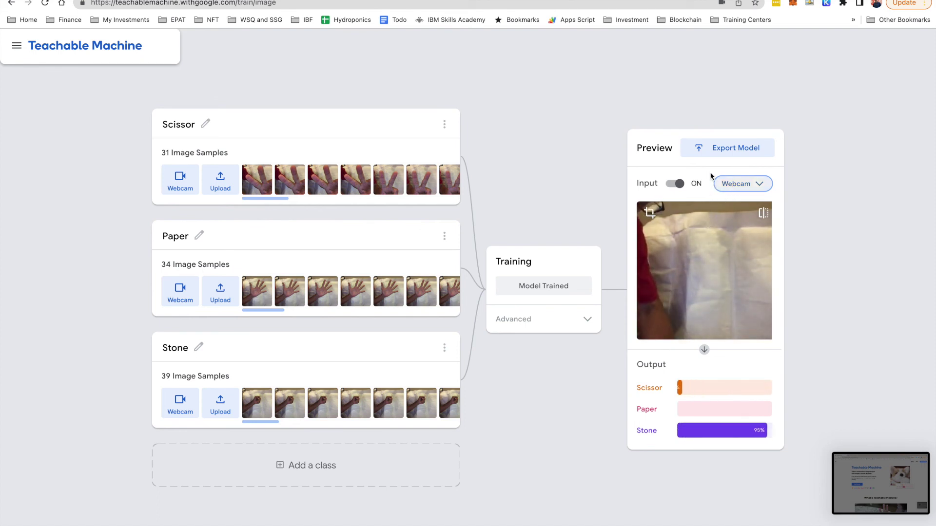
# Open the export options for the trained model
pyautogui.click(732, 155)
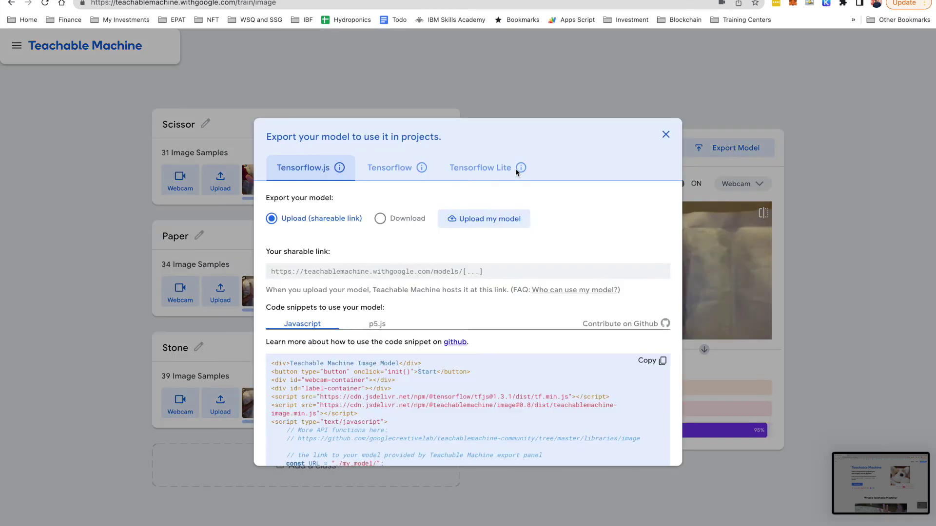